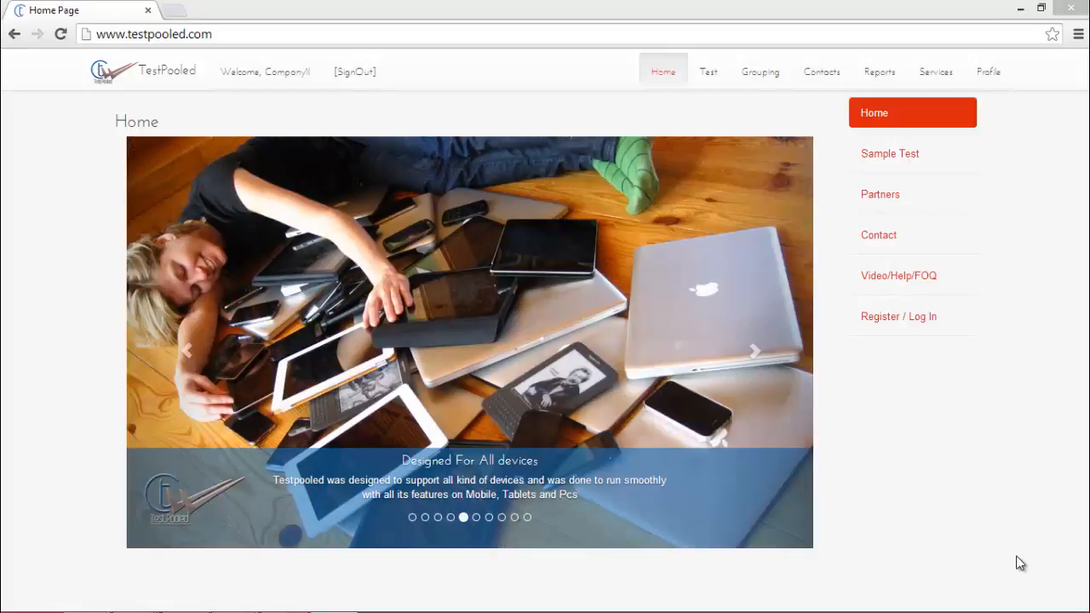
Step: Start a new test in the Create and Manage area and name it "SS1 English 2011"
{"action": "left_click", "coordinate": [708, 73]}
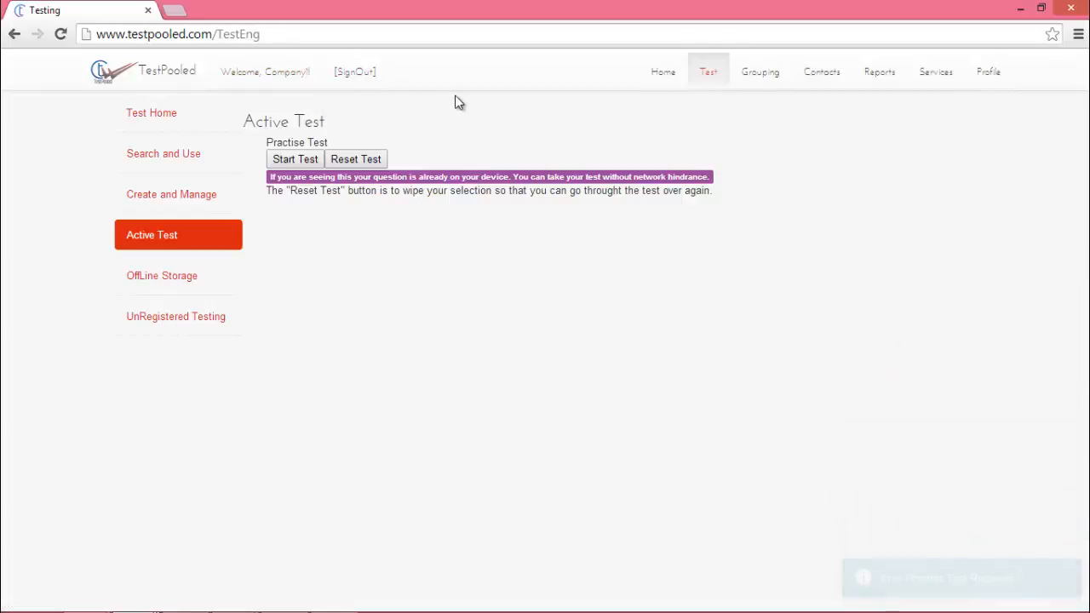
{"action": "left_click", "coordinate": [191, 208]}
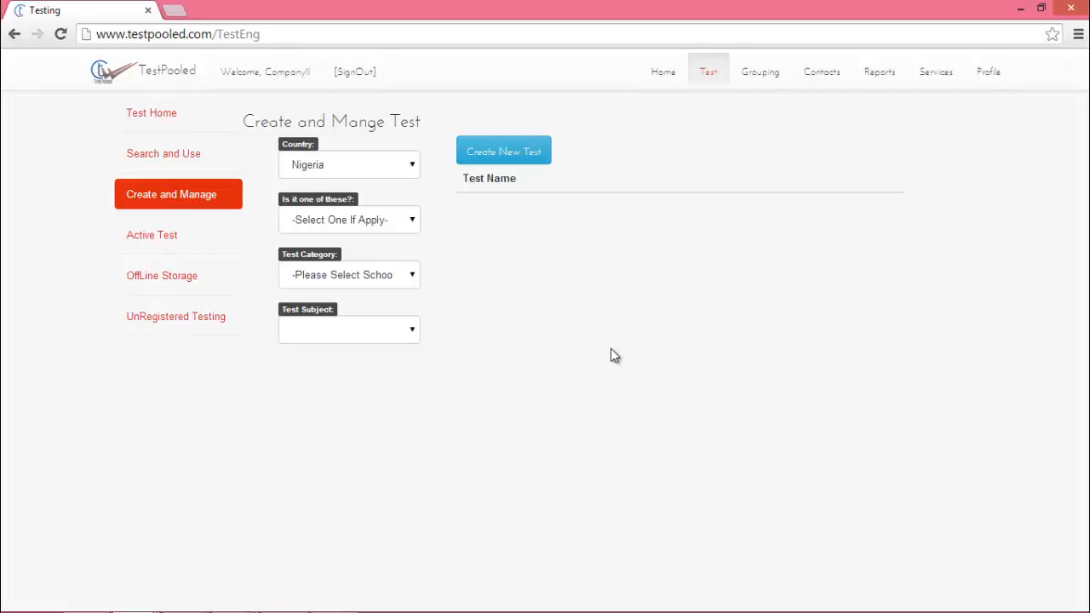
{"action": "left_click", "coordinate": [531, 151]}
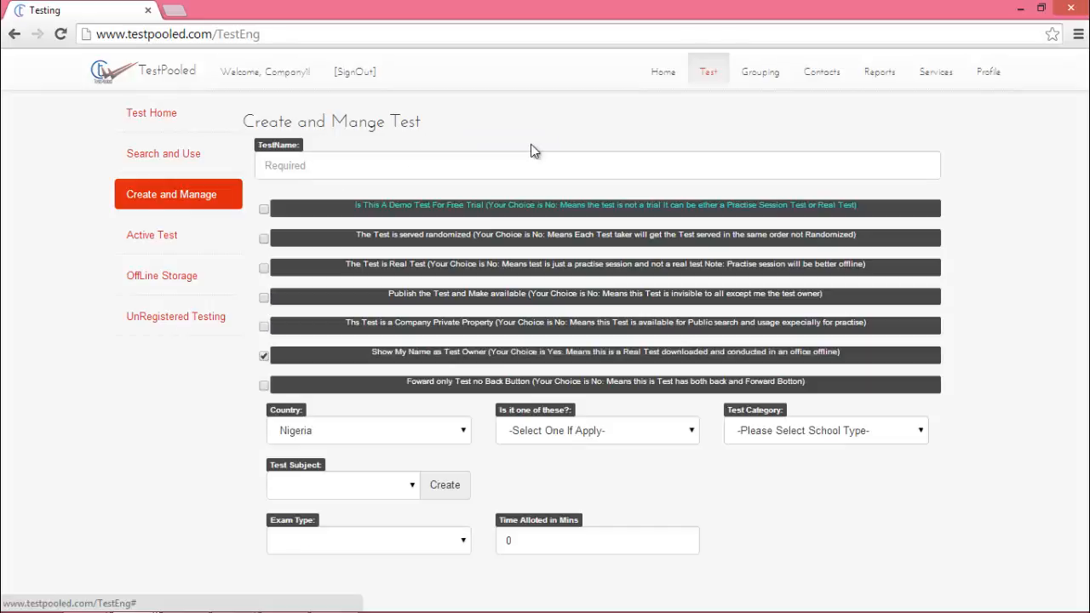
{"action": "left_click", "coordinate": [480, 168]}
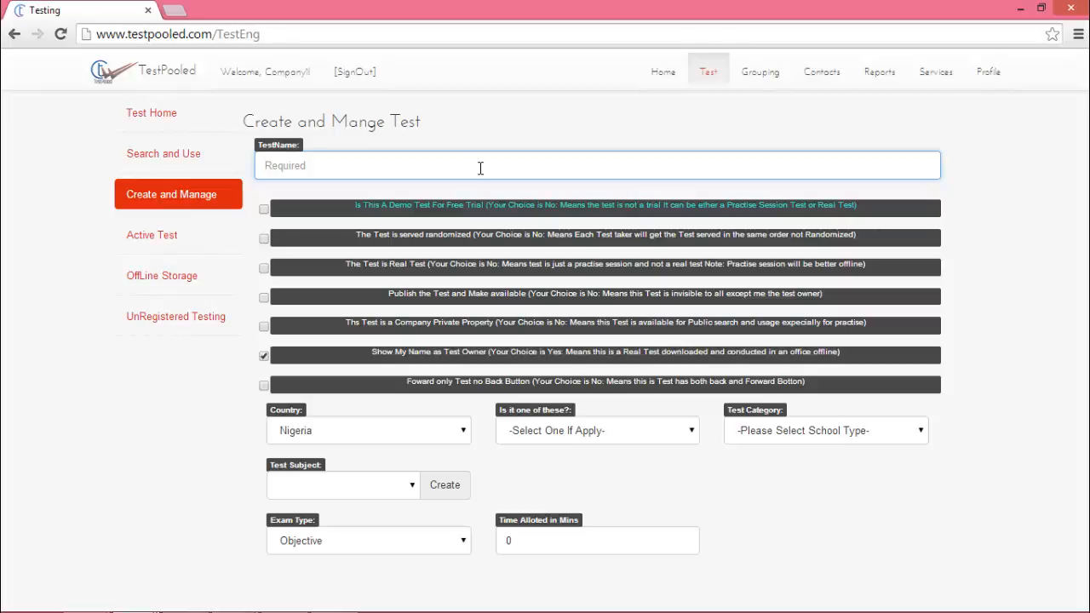
{"action": "type", "text": "SS1 English 2011"}
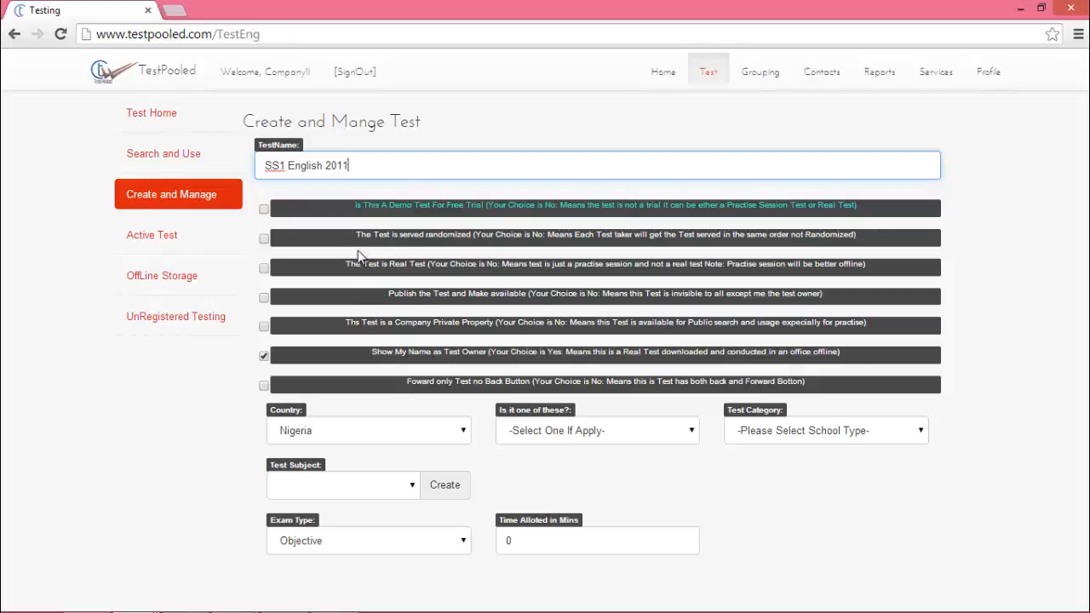
{"action": "left_click", "coordinate": [264, 212]}
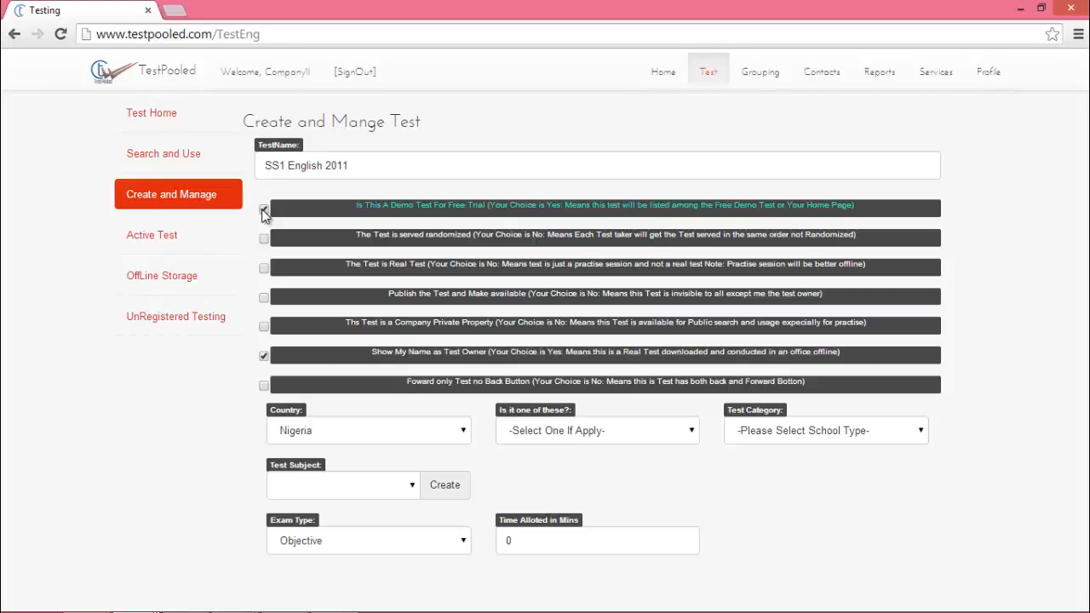
{"action": "right_click", "coordinate": [171, 15]}
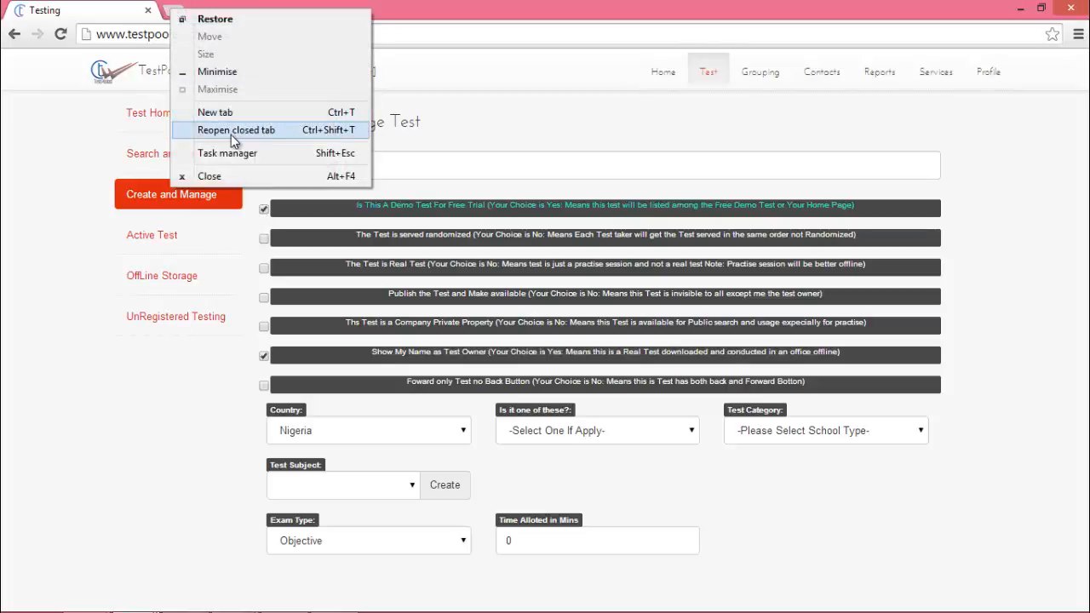
{"action": "left_click", "coordinate": [168, 11]}
{"action": "left_click", "coordinate": [169, 9]}
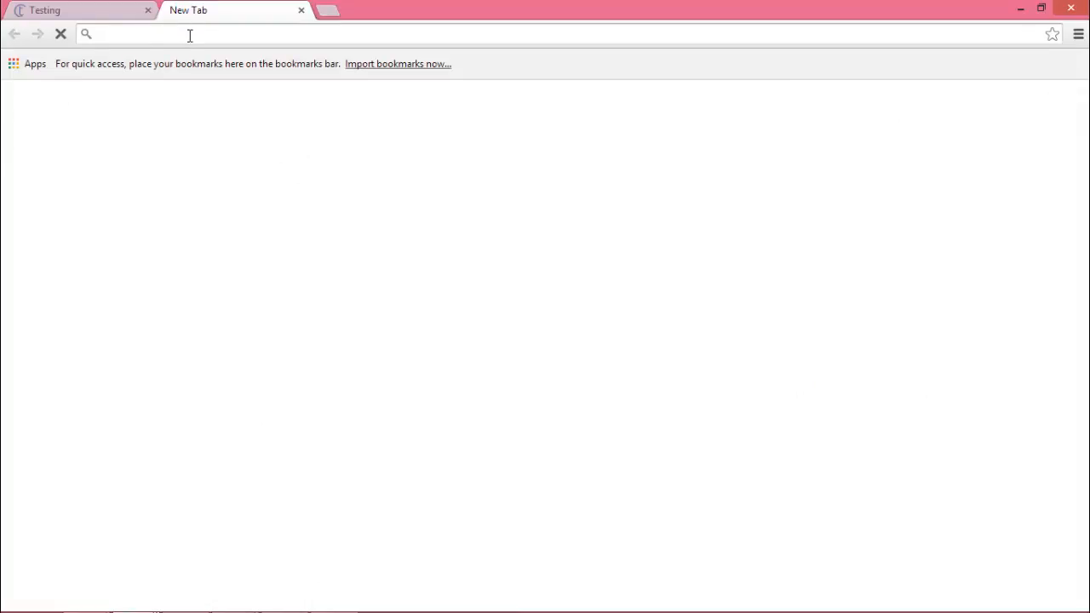
{"action": "type", "text": "te"}
{"action": "key", "text": "Return"}
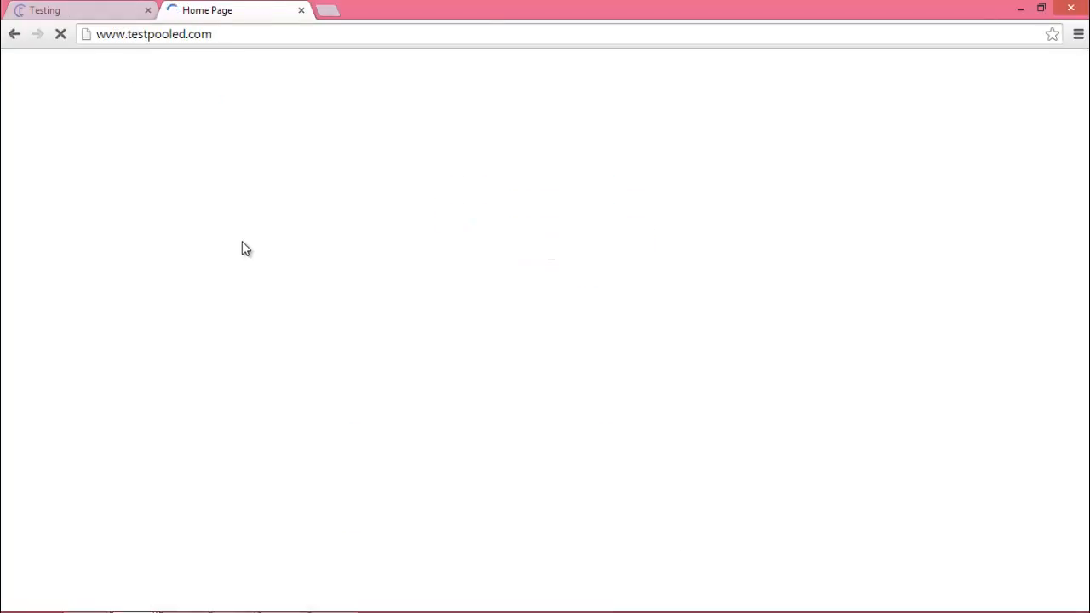
{"action": "left_click", "coordinate": [74, 10]}
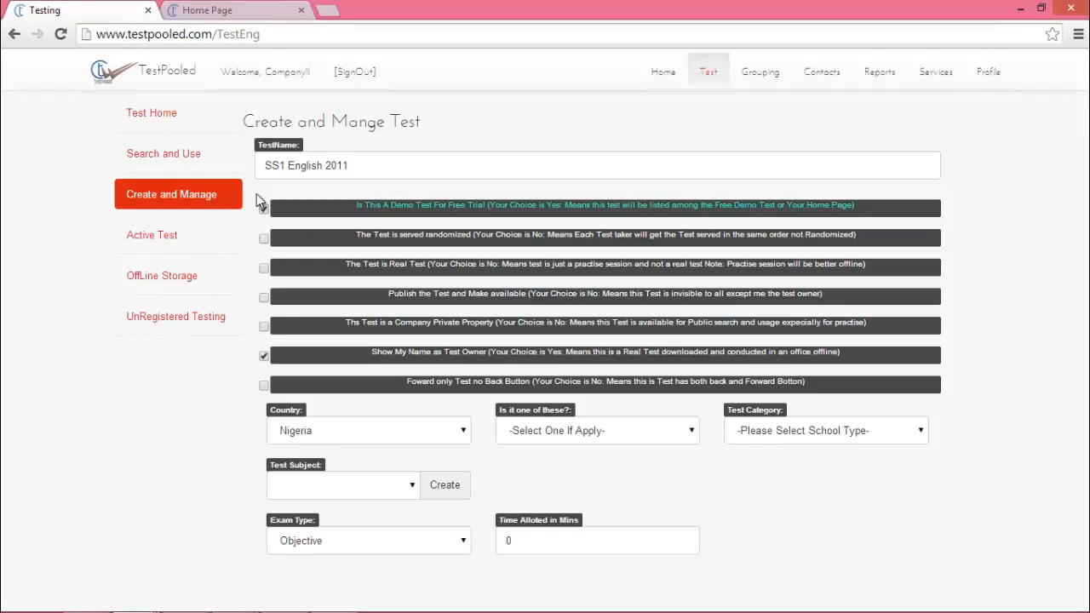
{"action": "left_click", "coordinate": [203, 10]}
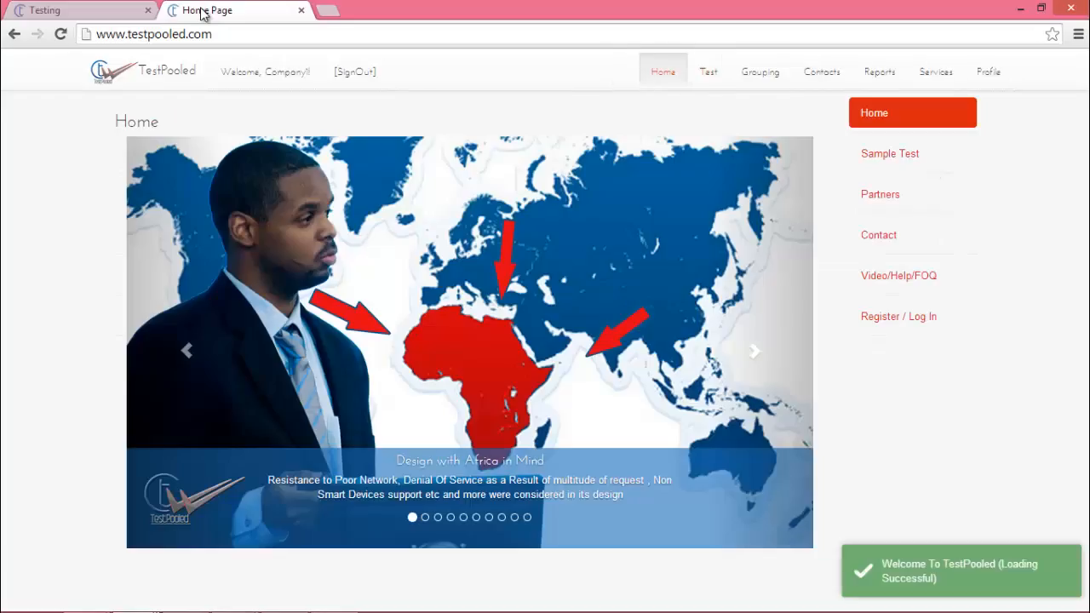
{"action": "left_click", "coordinate": [699, 74]}
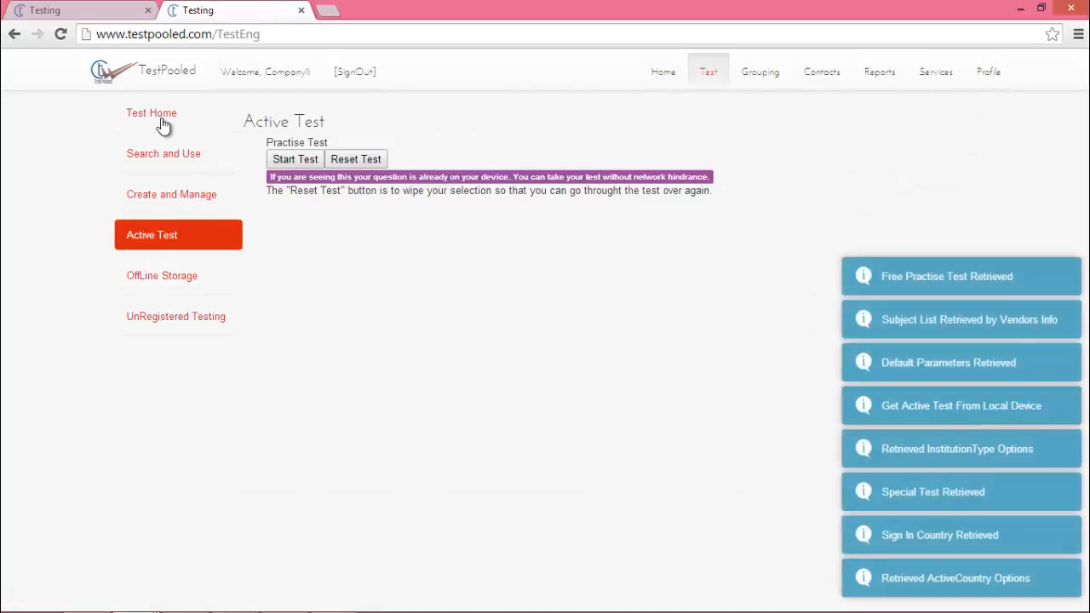
{"action": "left_click", "coordinate": [161, 119]}
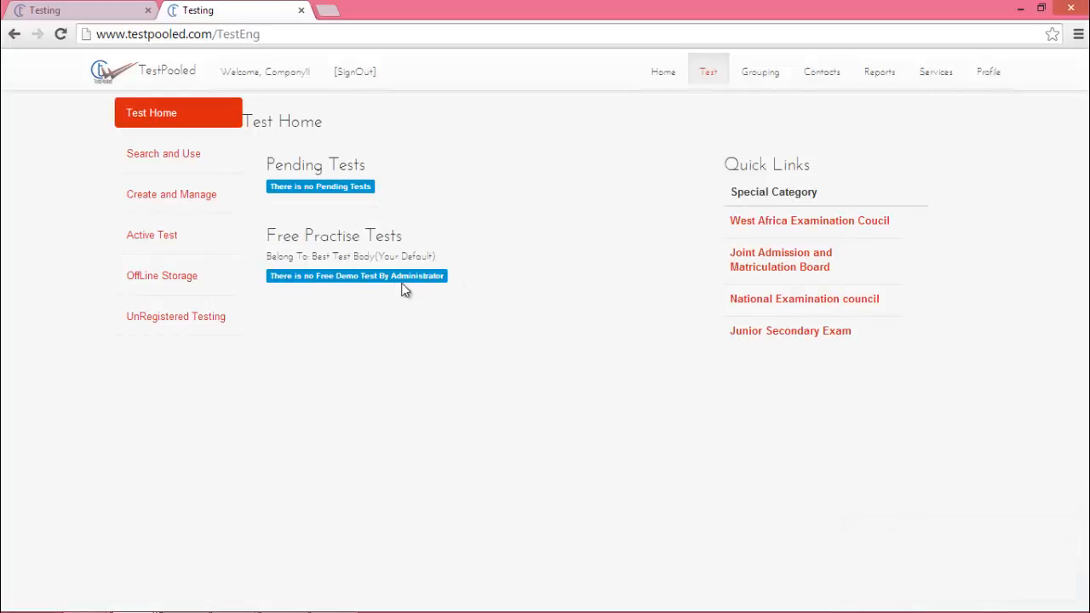
Step: Compare the demo option in the new test form with the Free Practise Tests section on Test Home
{"action": "left_click", "coordinate": [64, 11]}
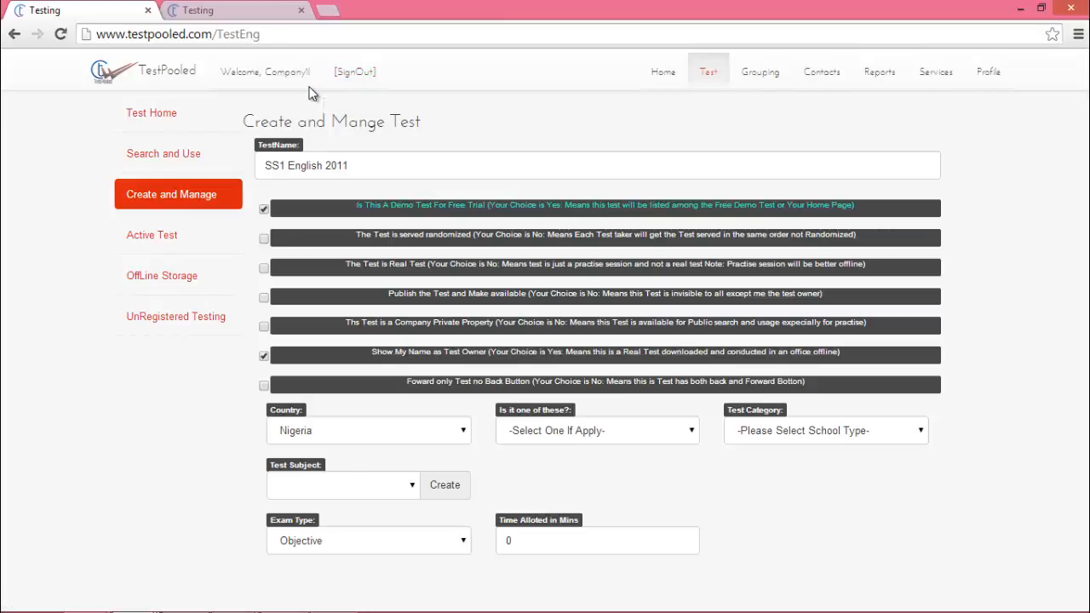
{"action": "left_click", "coordinate": [255, 10]}
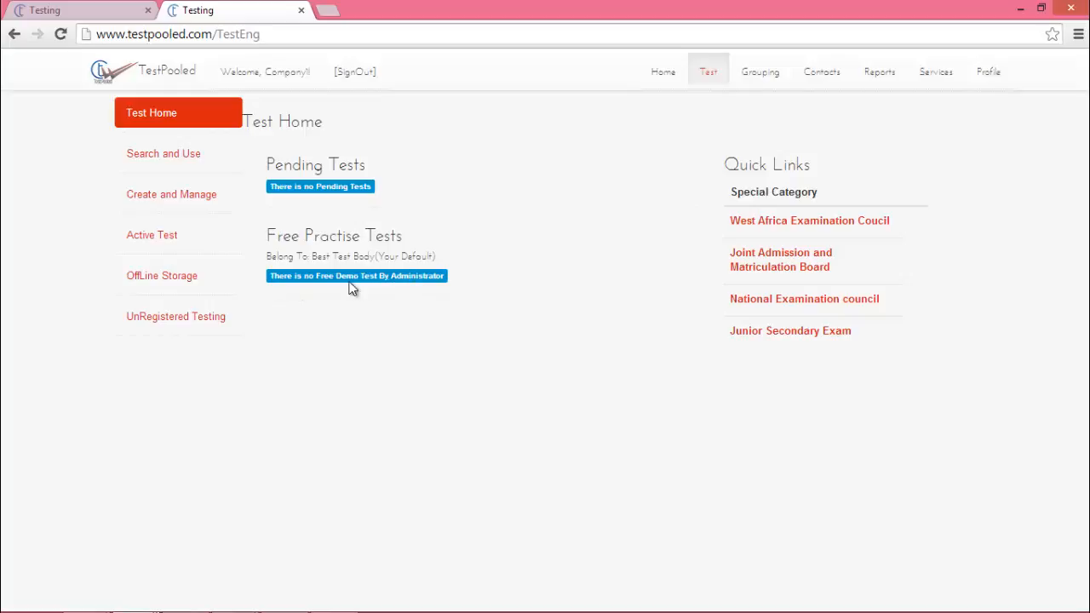
{"action": "left_click", "coordinate": [76, 10]}
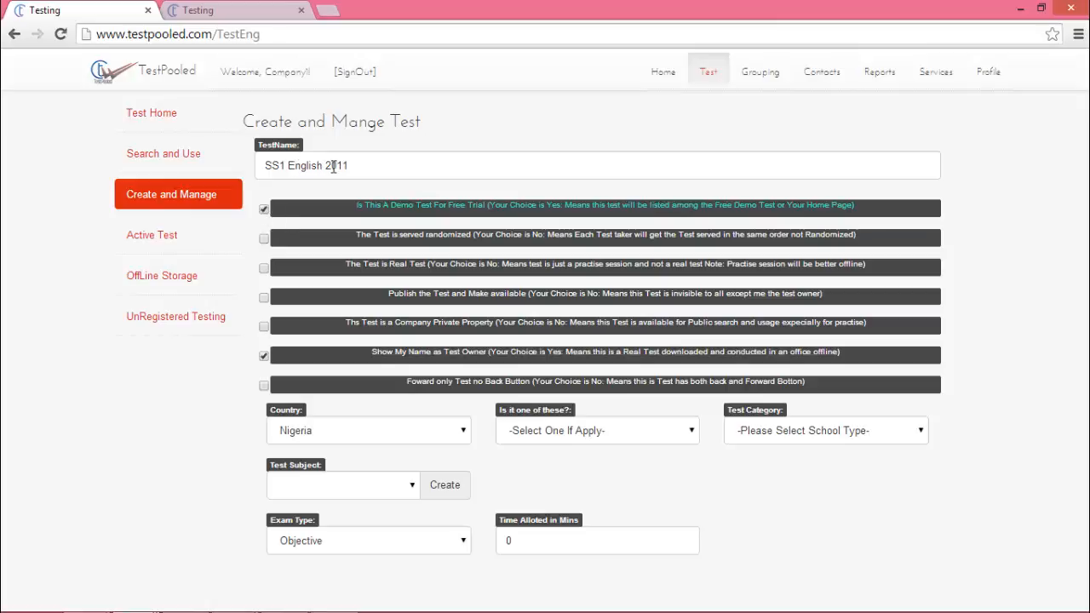
{"action": "left_click", "coordinate": [243, 10]}
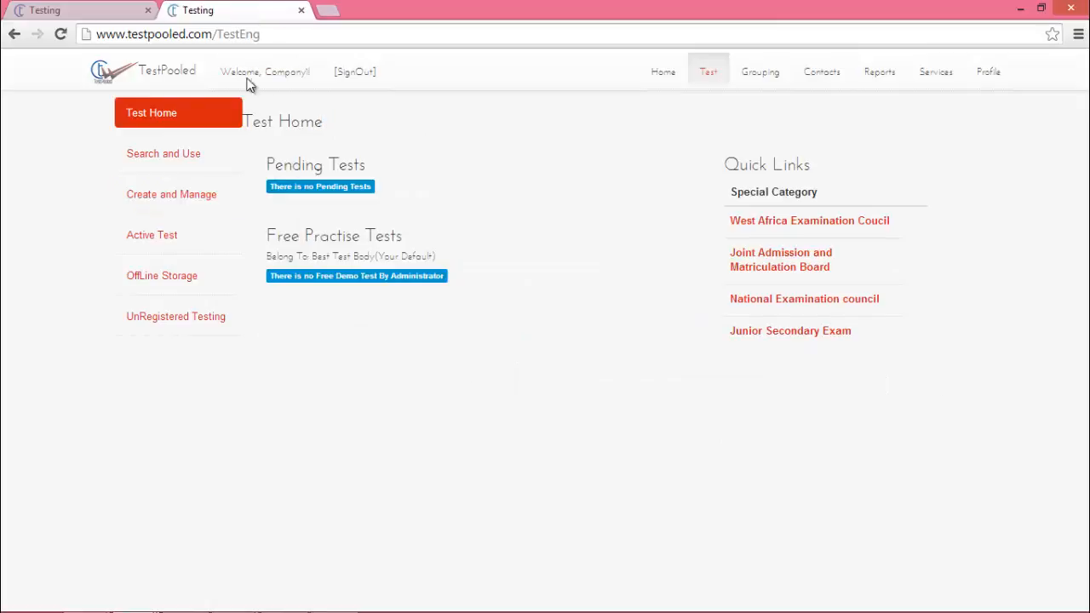
{"action": "left_click", "coordinate": [47, 8]}
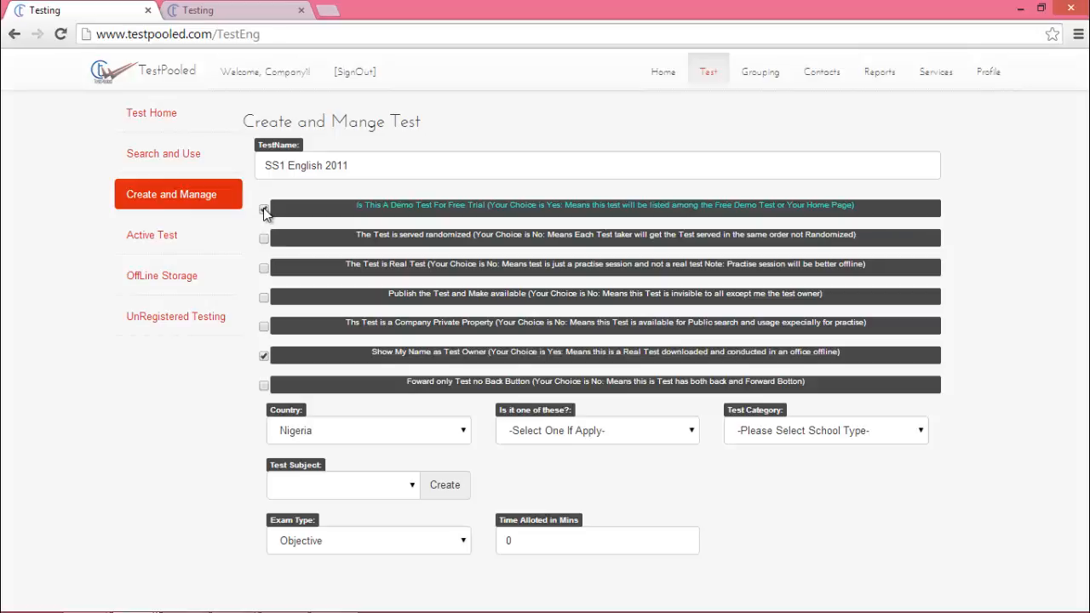
Step: Toggle the demo option to compare its descriptions, recheck the Free Practise Tests section, and leave the option disabled
{"action": "left_click", "coordinate": [264, 210]}
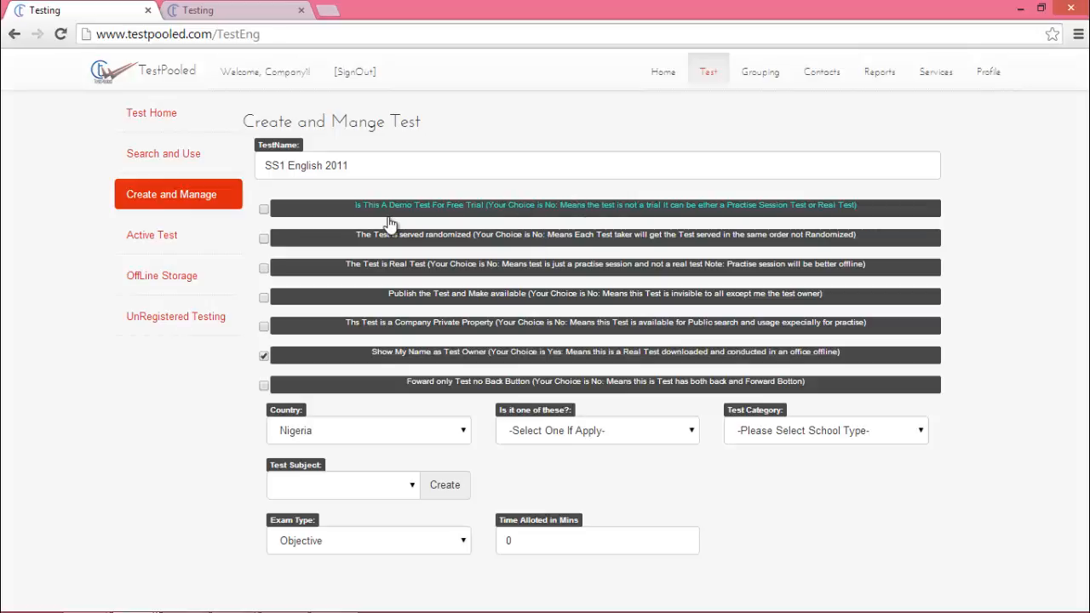
{"action": "left_click", "coordinate": [265, 209]}
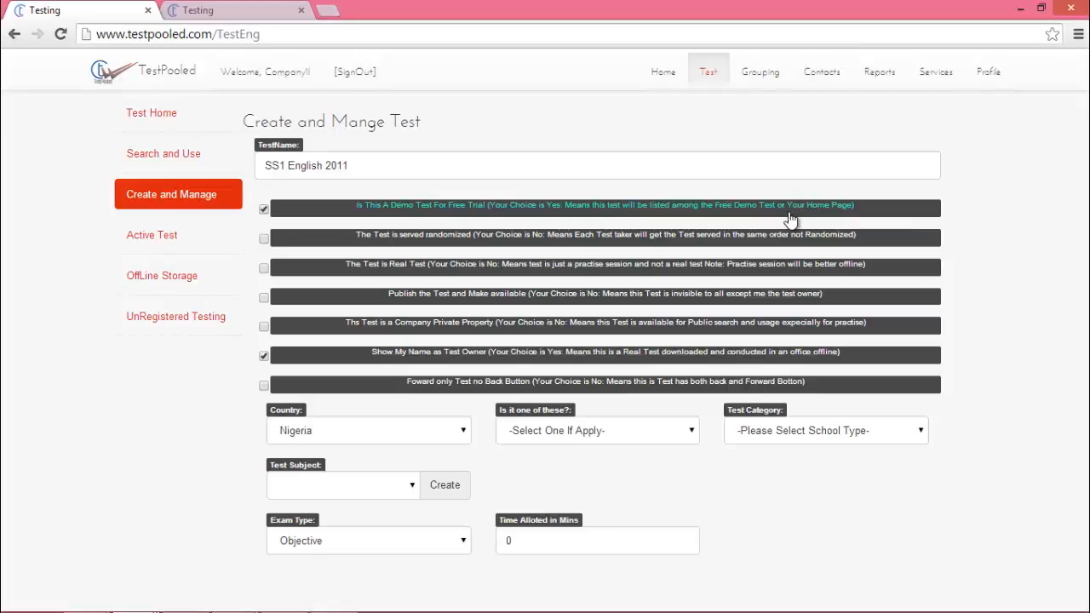
{"action": "left_click", "coordinate": [249, 12]}
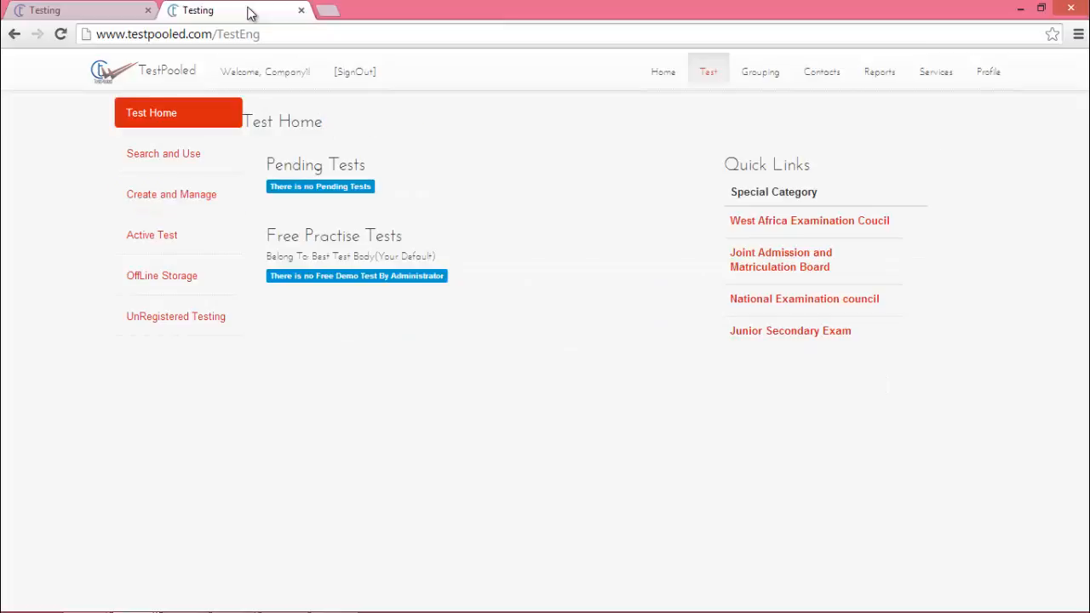
{"action": "left_click", "coordinate": [96, 9]}
{"action": "left_click", "coordinate": [237, 9]}
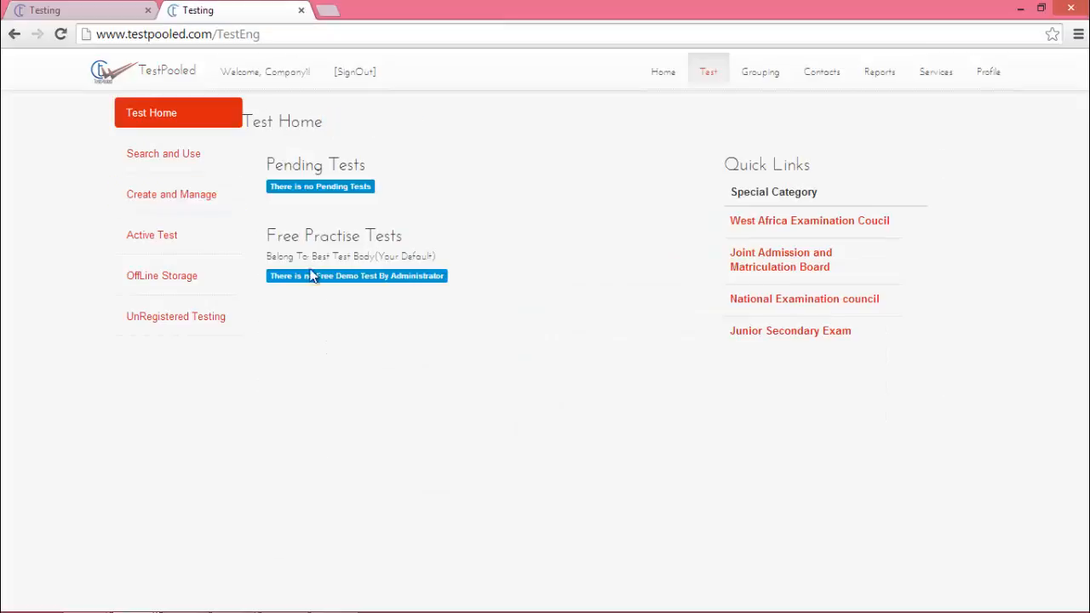
{"action": "left_click", "coordinate": [97, 9]}
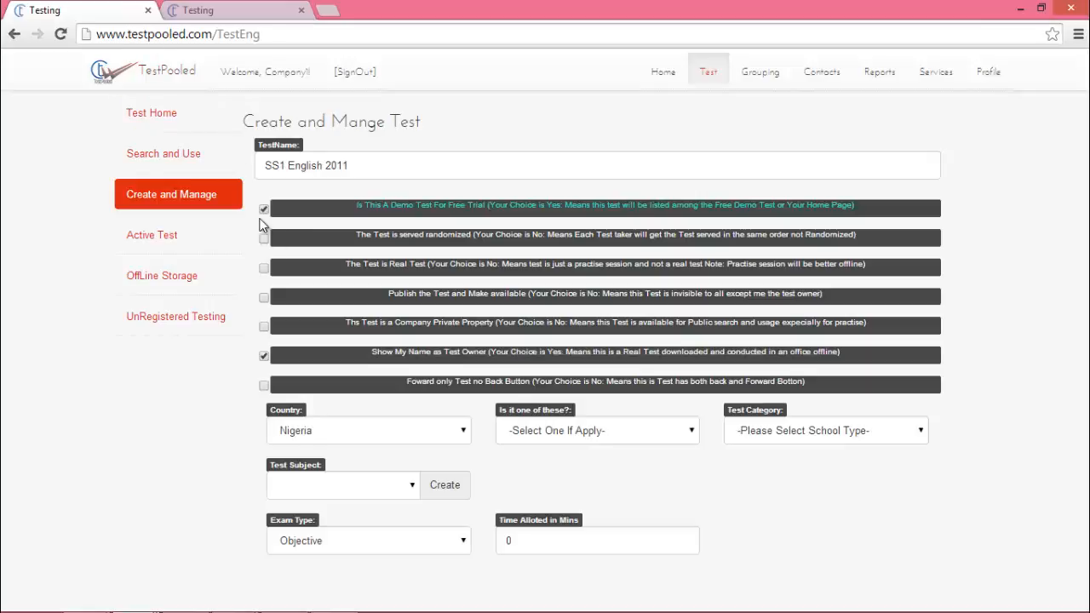
{"action": "left_click", "coordinate": [264, 211]}
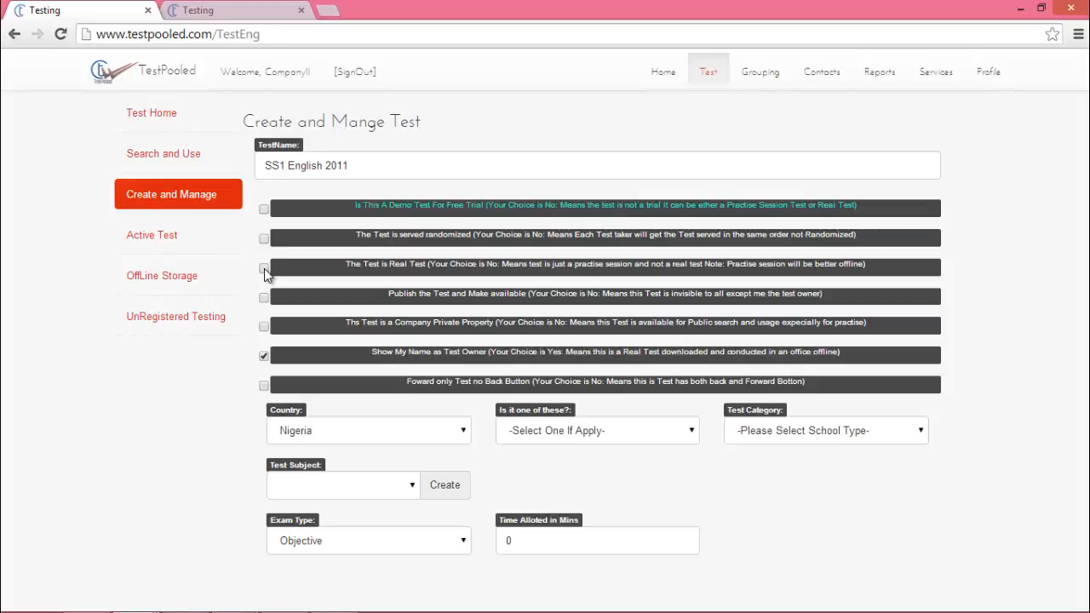
Step: Toggle the Real Test option to compare its practice and real test descriptions, leaving it disabled
{"action": "left_click", "coordinate": [264, 270]}
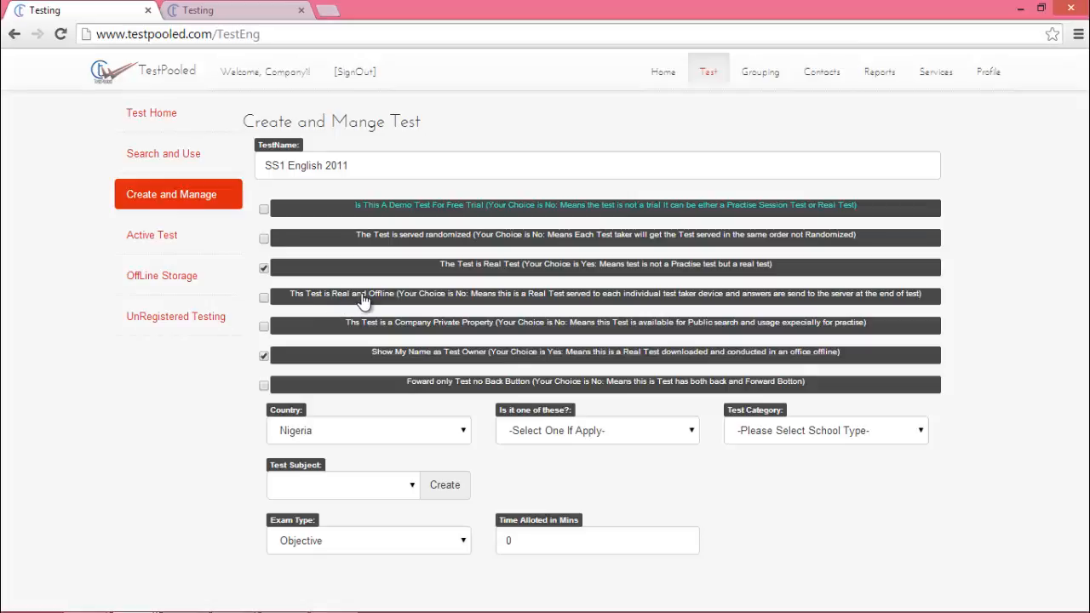
{"action": "left_click", "coordinate": [265, 269]}
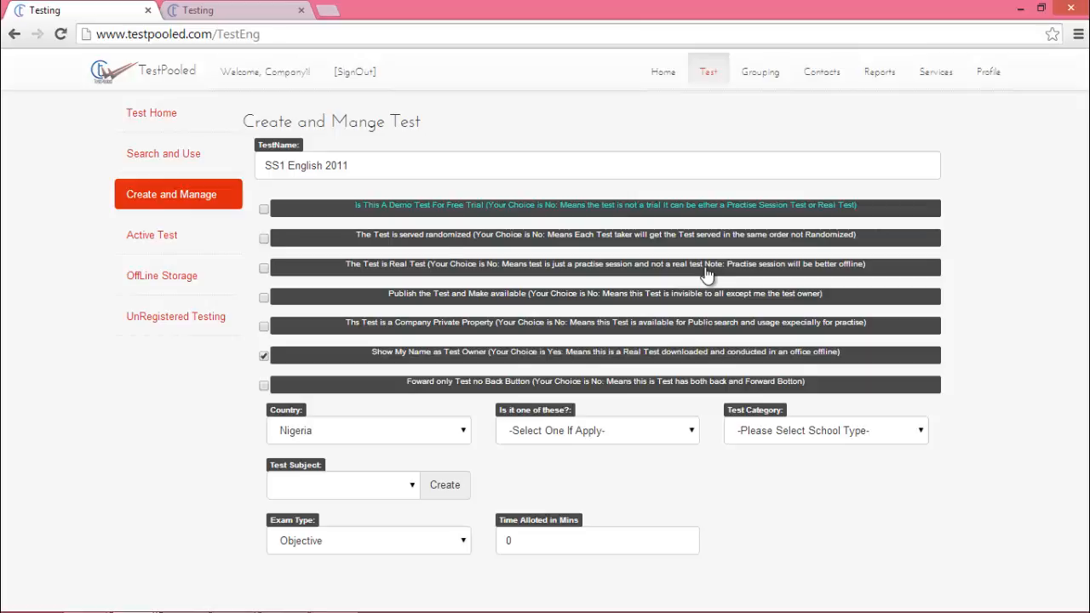
{"action": "left_click", "coordinate": [263, 269]}
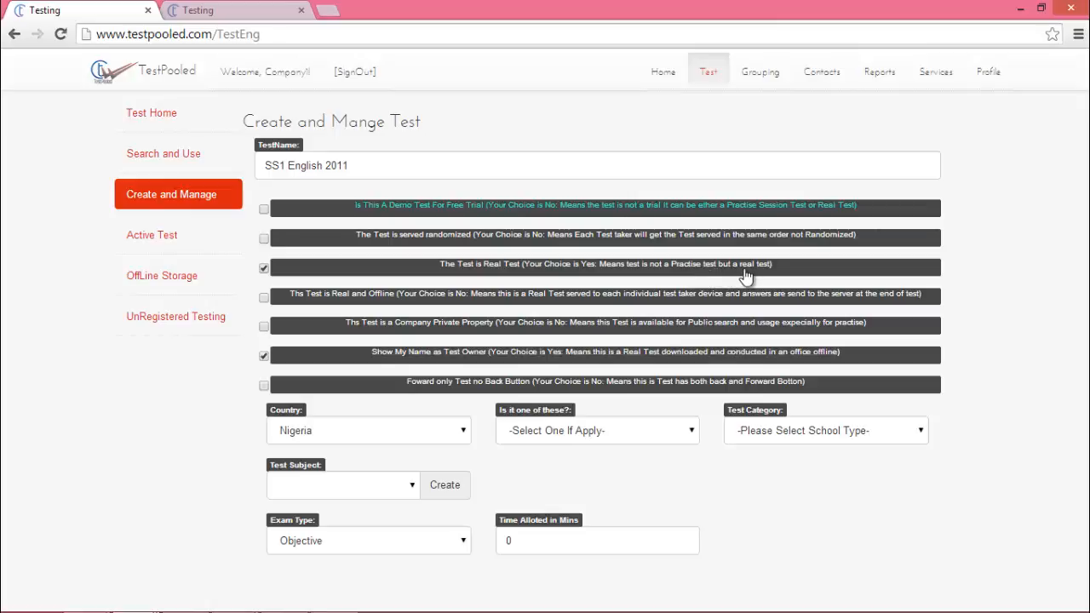
{"action": "left_click", "coordinate": [264, 269]}
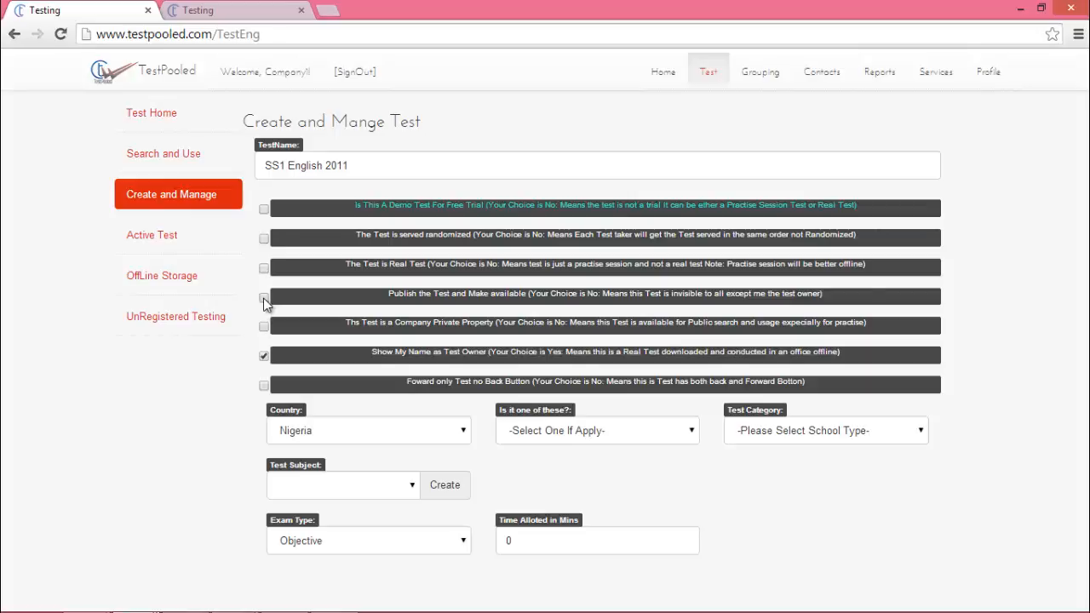
Step: Toggle the publish and company private property options to compare their descriptions, leaving both disabled
{"action": "left_click", "coordinate": [264, 298]}
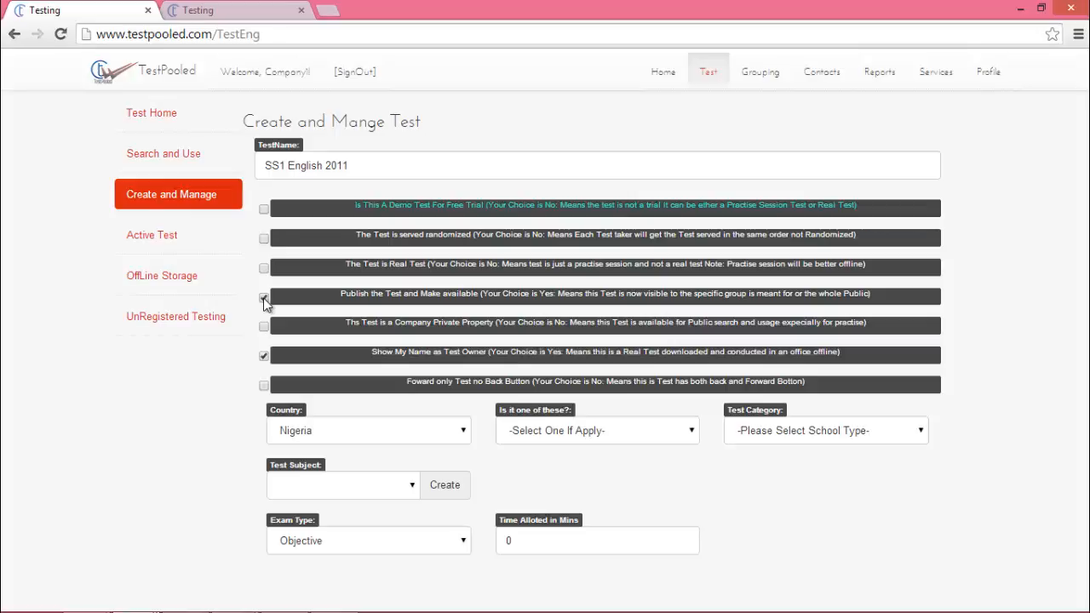
{"action": "left_click", "coordinate": [264, 298]}
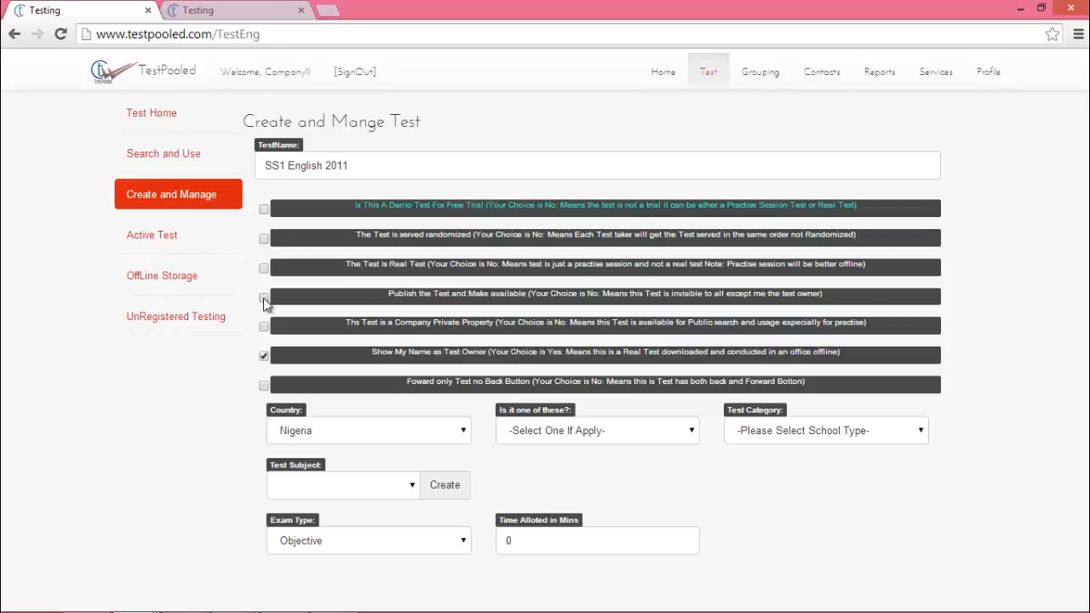
{"action": "left_click", "coordinate": [264, 298]}
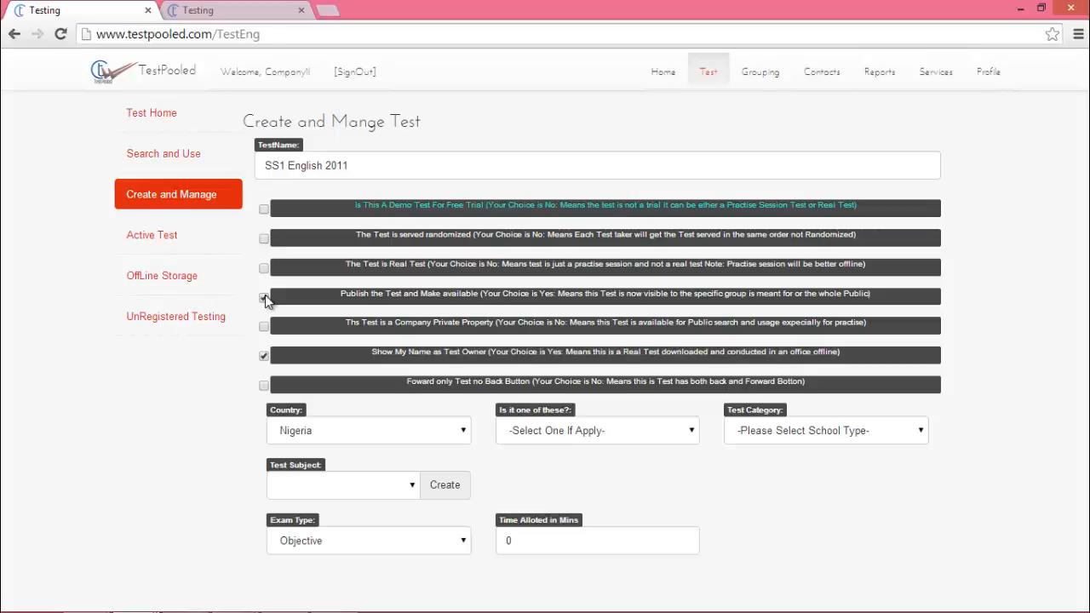
{"action": "left_click", "coordinate": [264, 297]}
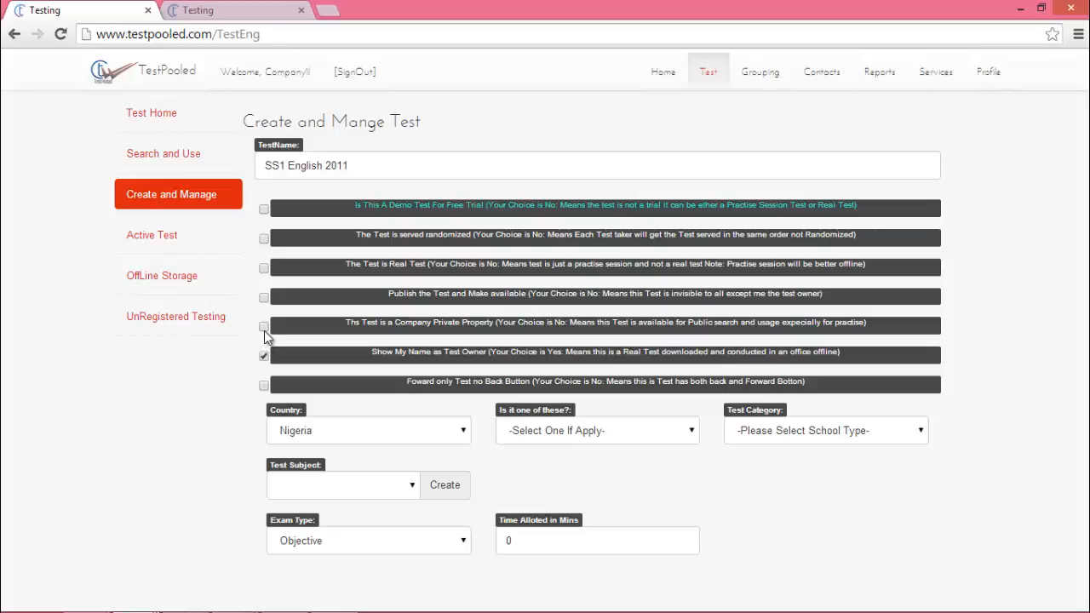
{"action": "left_click", "coordinate": [264, 327]}
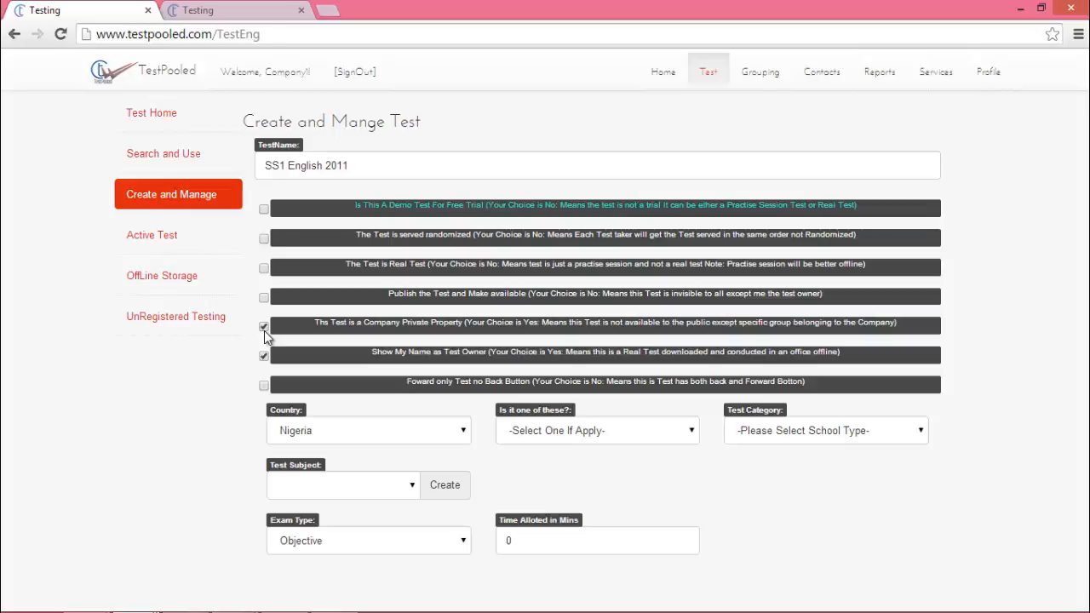
{"action": "left_click", "coordinate": [265, 335]}
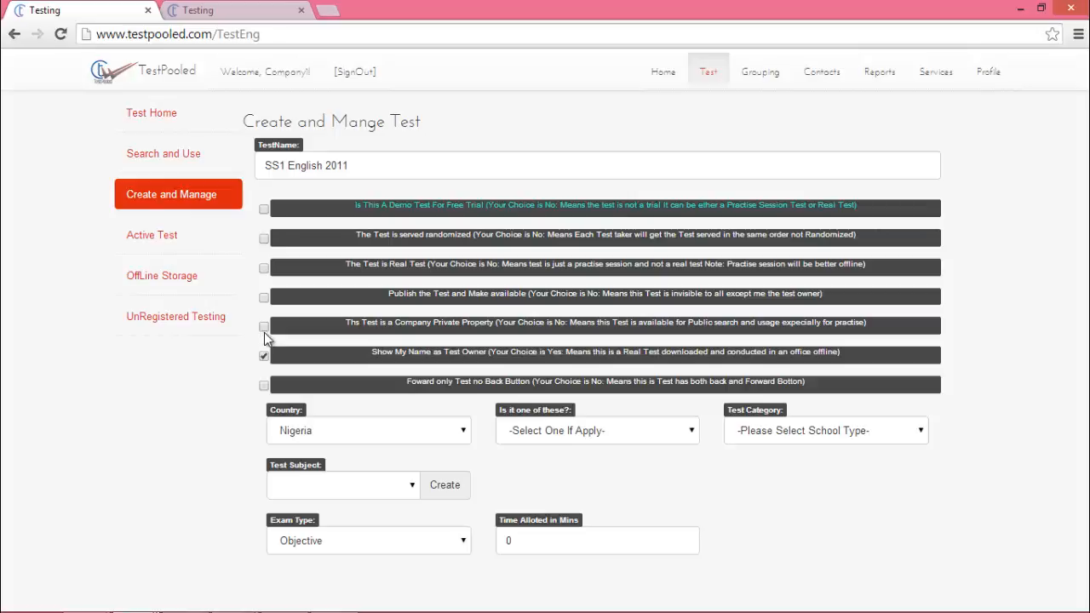
Step: Toggle the forward-only option to compare its navigation descriptions, leaving it disabled
{"action": "left_click", "coordinate": [263, 386]}
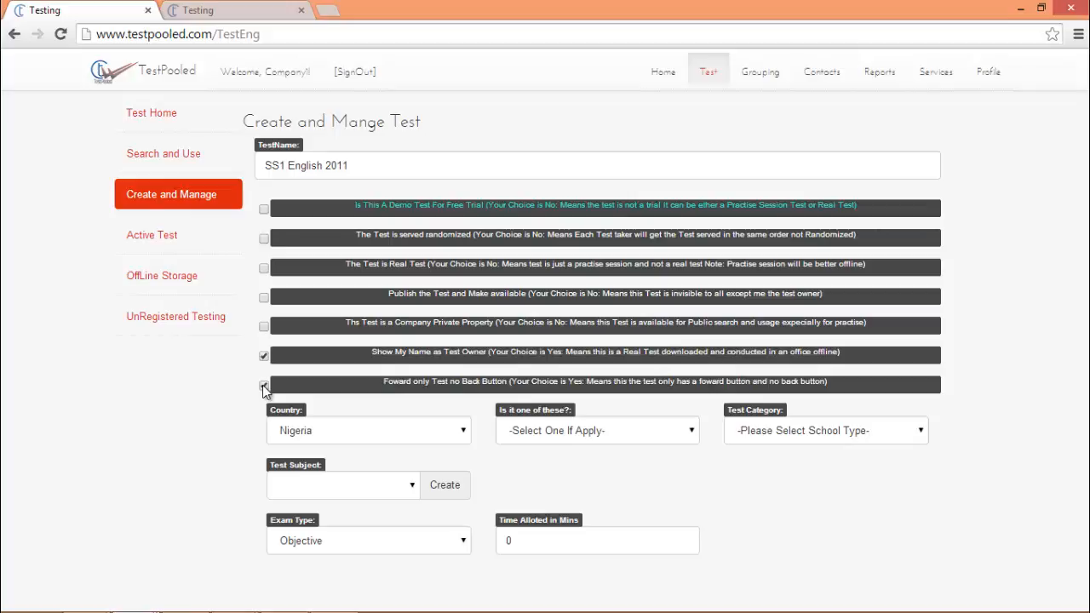
{"action": "left_click", "coordinate": [263, 385]}
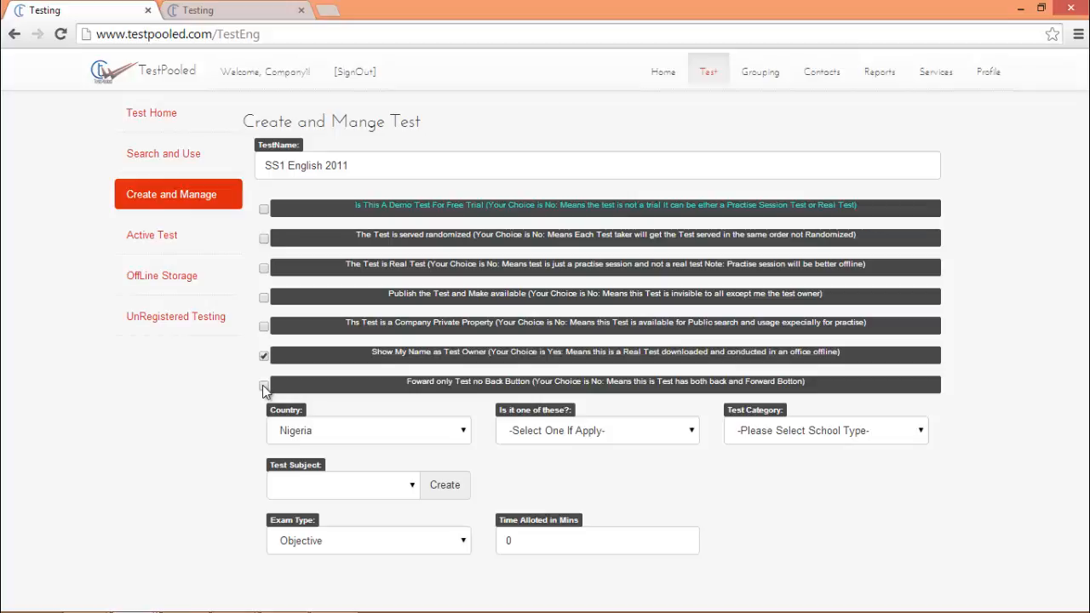
{"action": "left_click", "coordinate": [263, 386]}
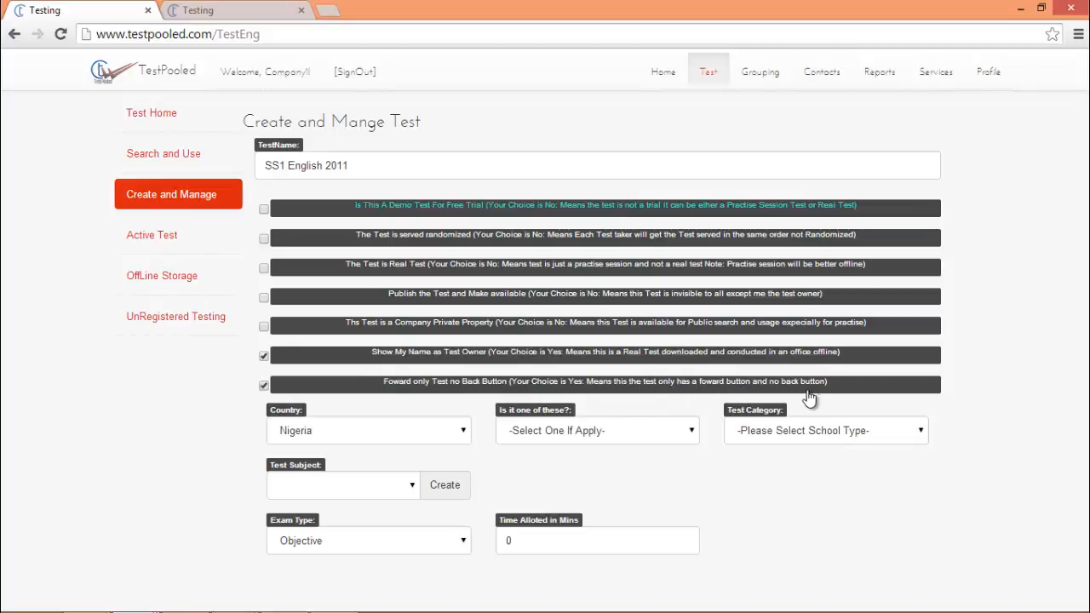
{"action": "left_click", "coordinate": [264, 386]}
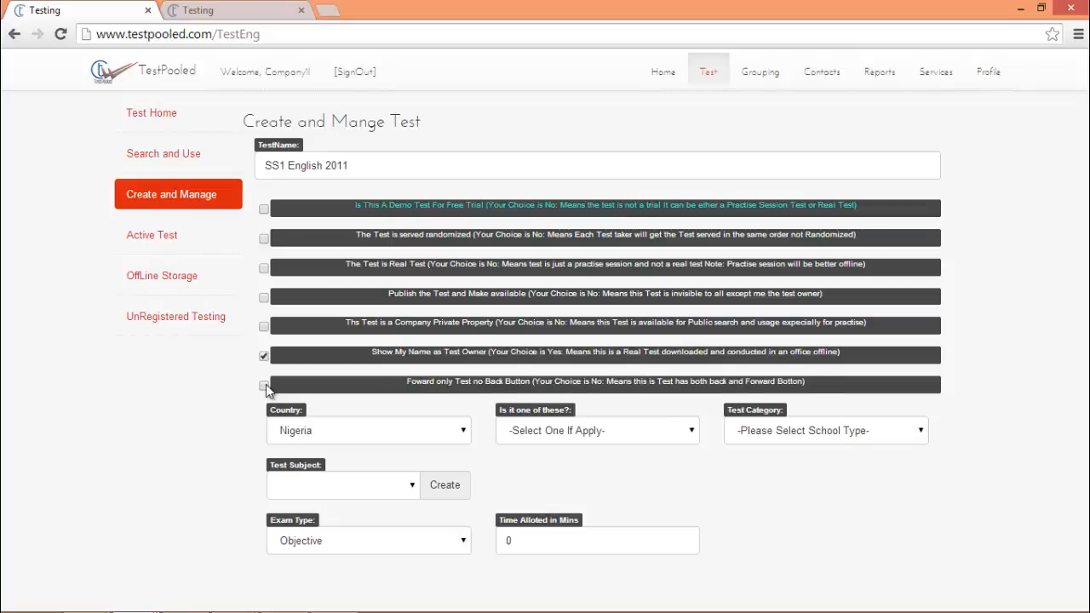